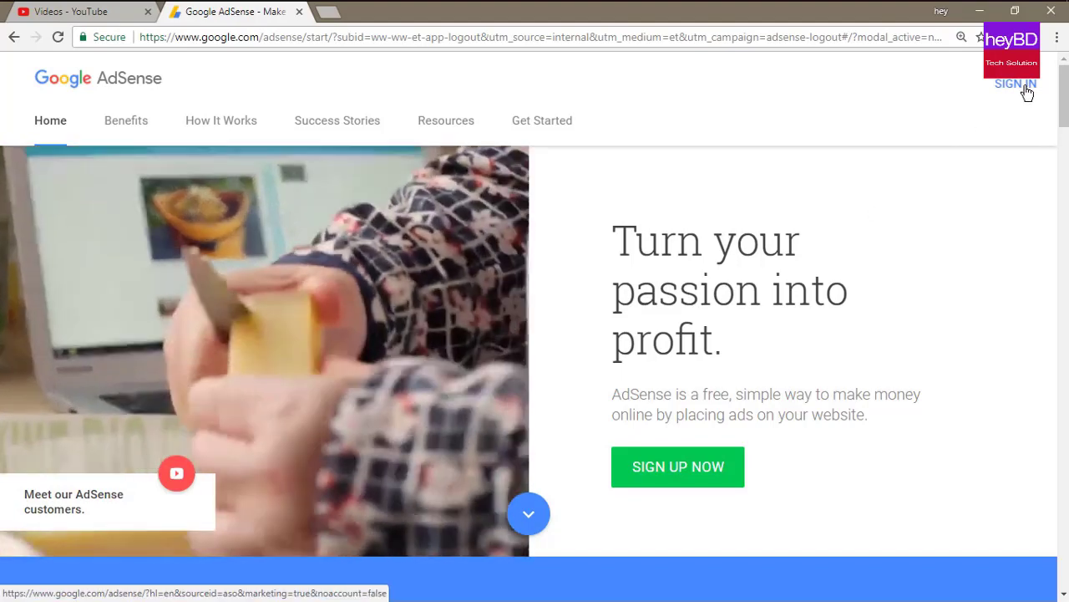
Sign in to AdSense from the welcome page to reach the Home dashboard
{"action": "left_click", "coordinate": [1027, 92]}
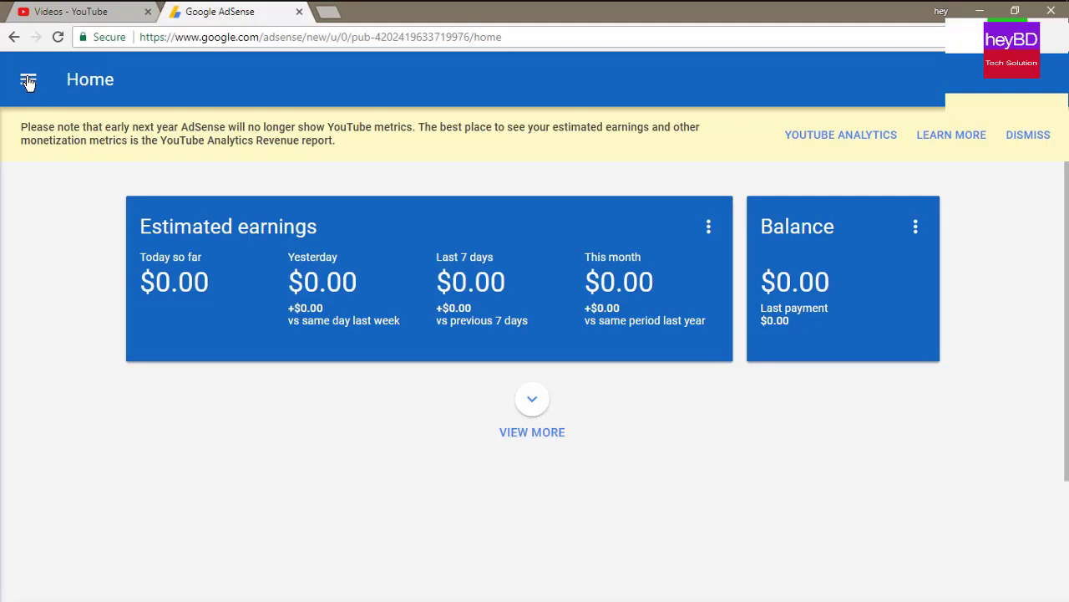
Go to Settings > Account > Account information, where account status shows Open
{"action": "left_click", "coordinate": [28, 81]}
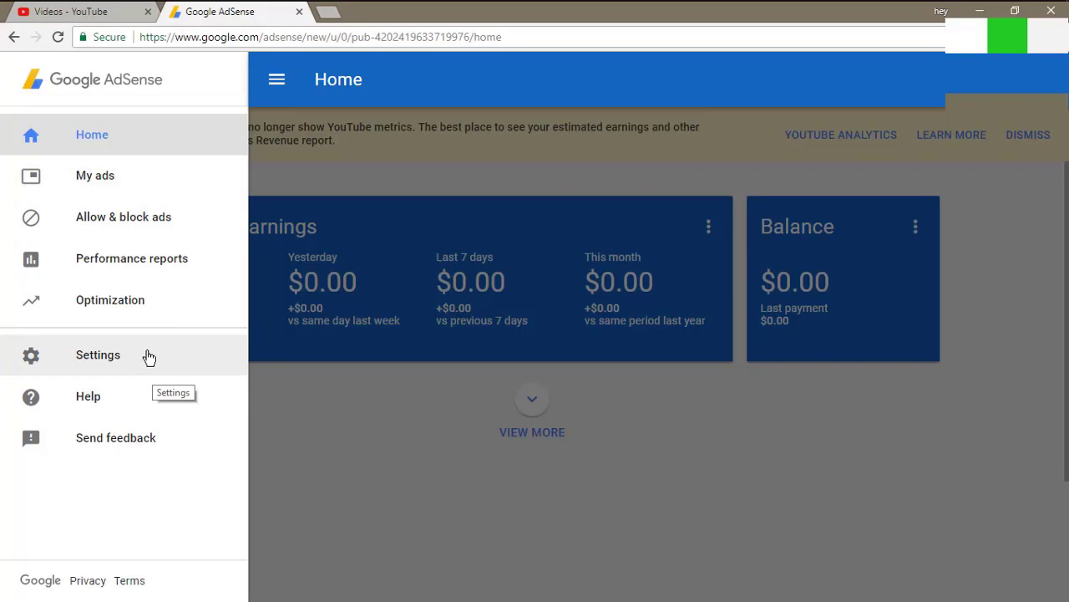
{"action": "left_click", "coordinate": [96, 365]}
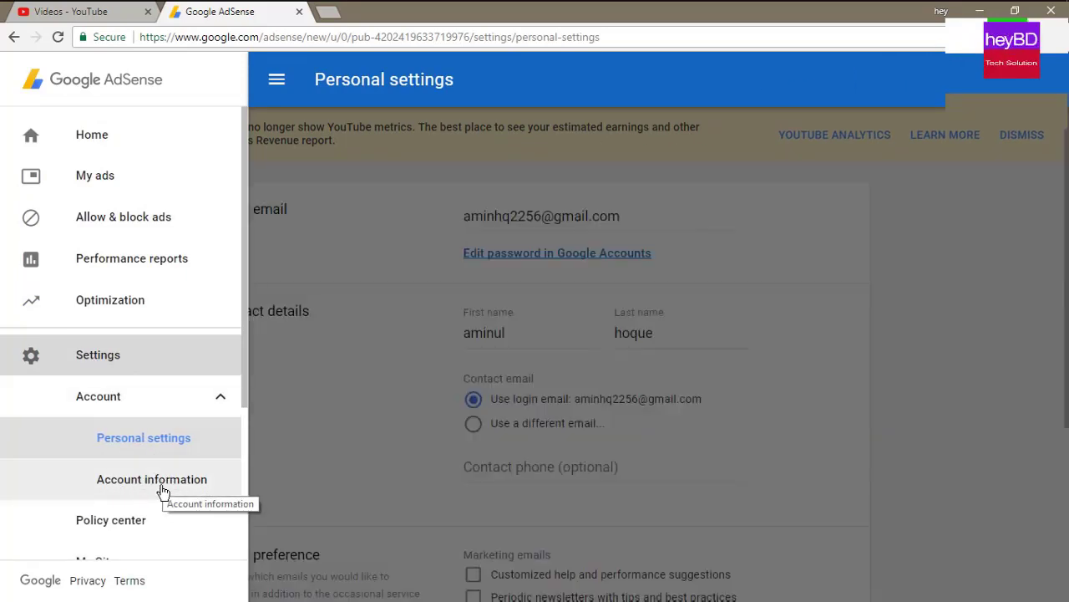
{"action": "left_click", "coordinate": [160, 490]}
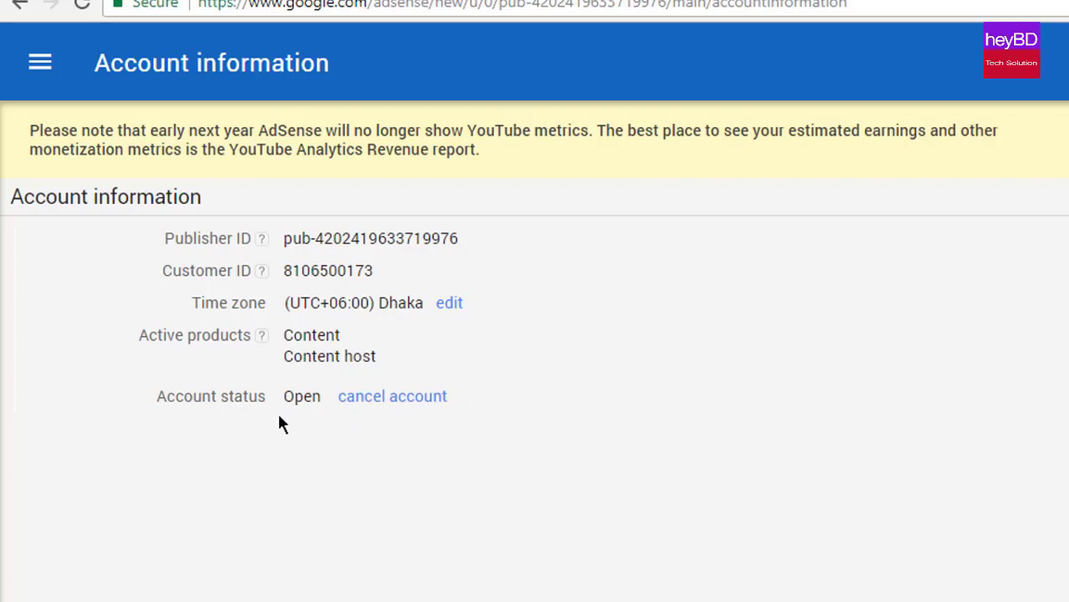
Open the cancel-account form and accept that outstanding earnings will not be paid
{"action": "left_click", "coordinate": [404, 404]}
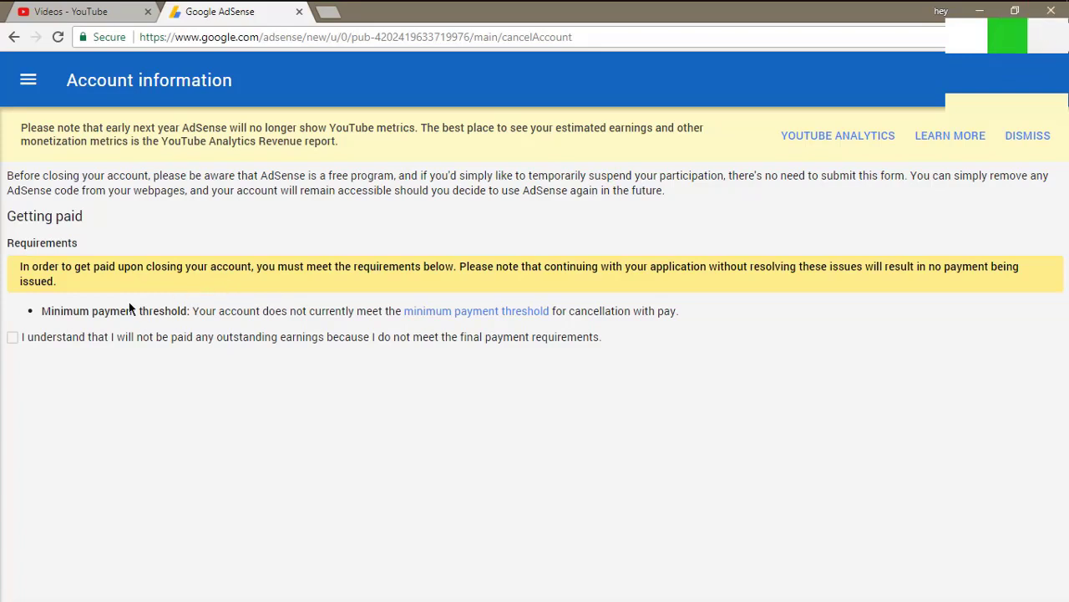
{"action": "left_click", "coordinate": [14, 337]}
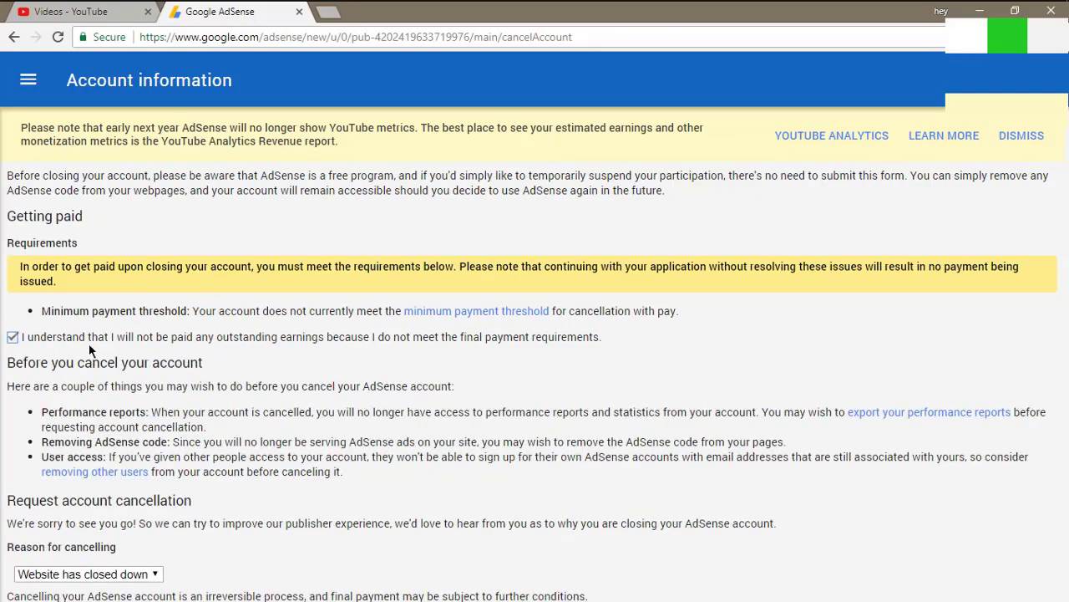
Tick 'I have read and understood the above' and submit the cancellation request
{"action": "scroll", "coordinate": [28, 358], "scroll_direction": "down", "scroll_amount": 1}
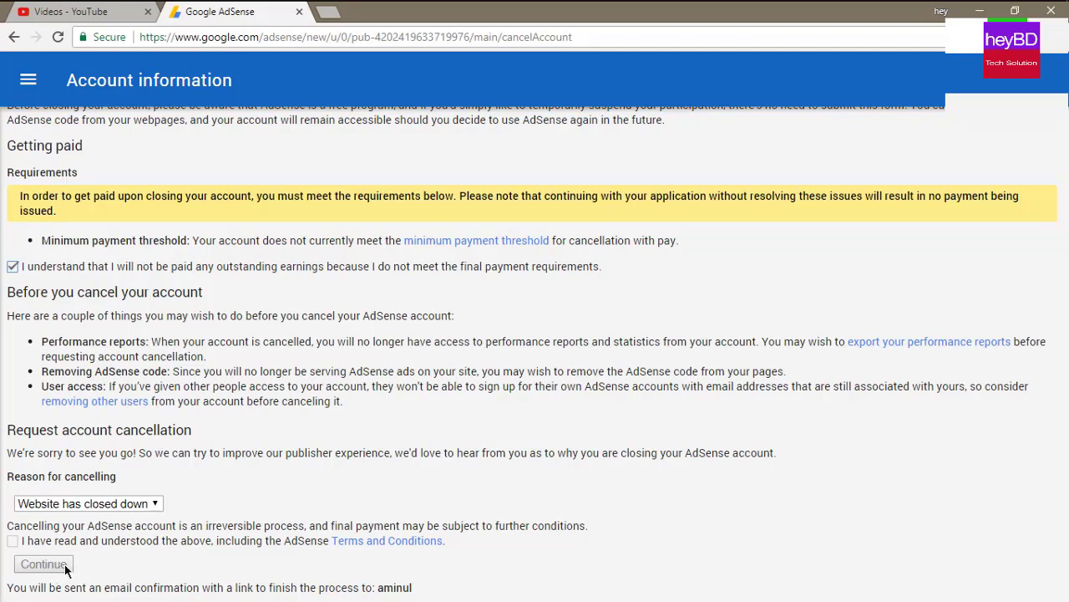
{"action": "left_click", "coordinate": [13, 540]}
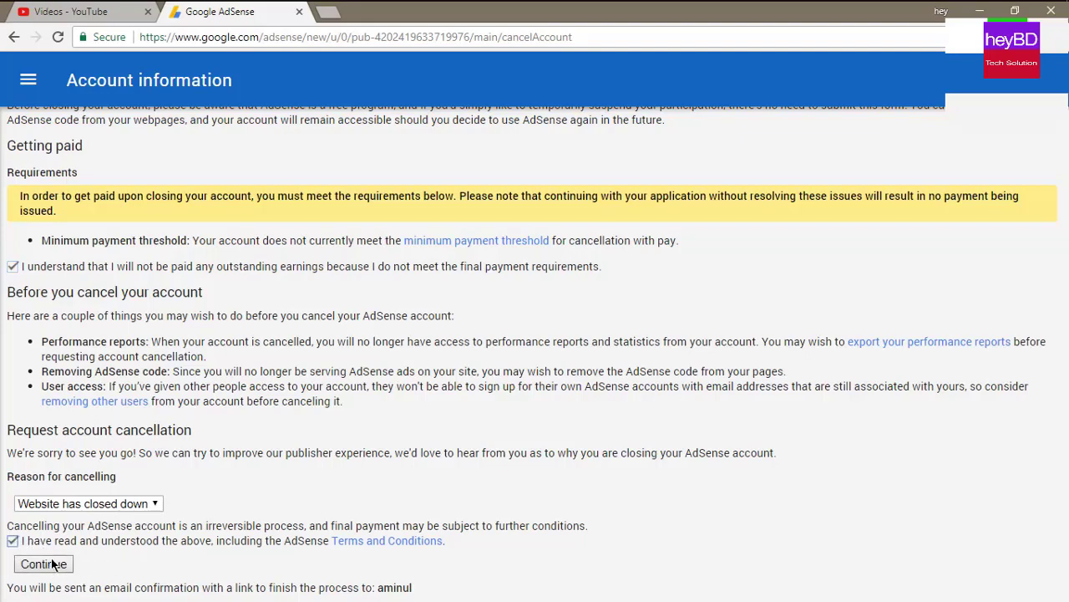
{"action": "left_click", "coordinate": [52, 564]}
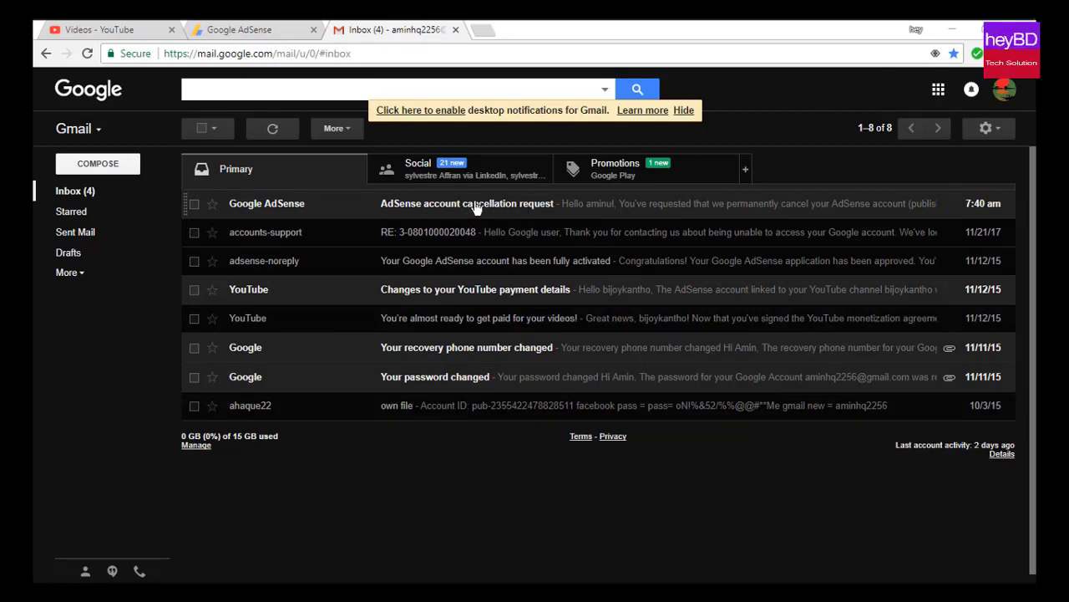
Open the 'AdSense account cancellation request' email from Google AdSense in Gmail
{"action": "left_click", "coordinate": [475, 205]}
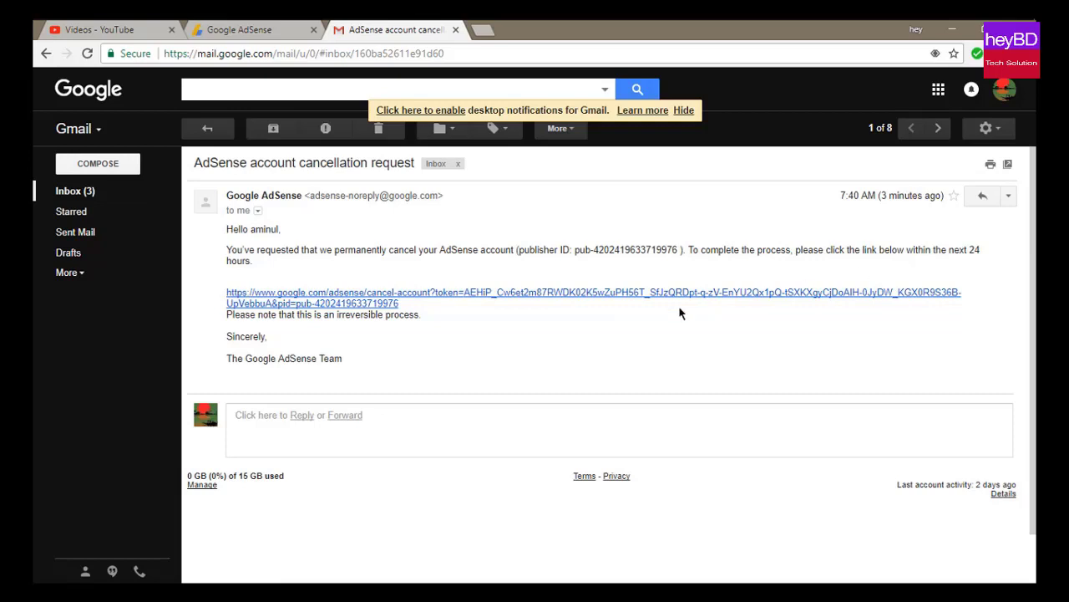
Follow the email's confirmation link to the AdSense cancel-account page
{"action": "left_click", "coordinate": [467, 299]}
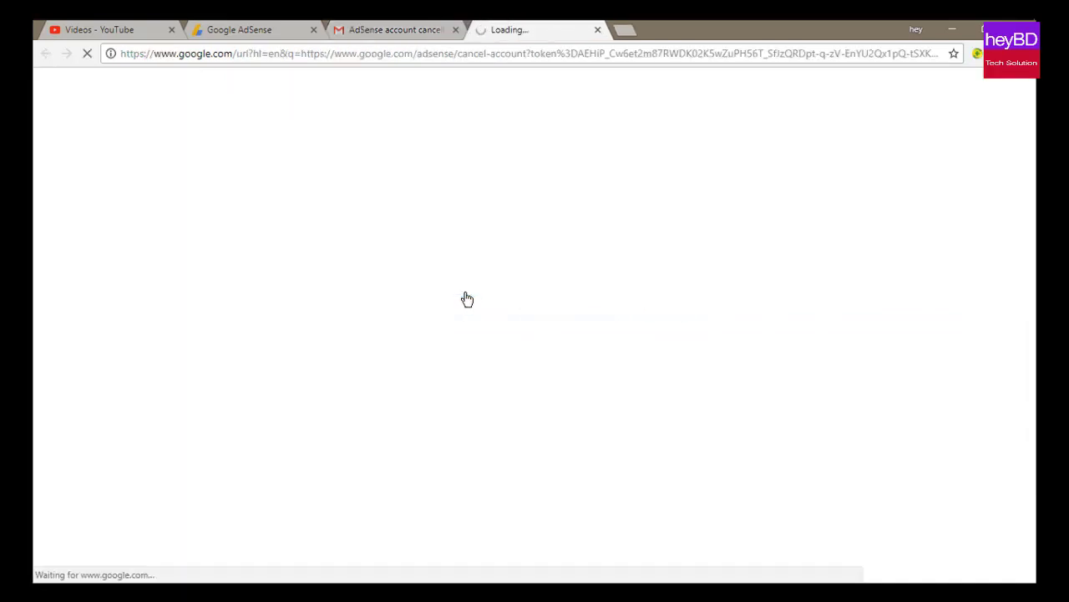